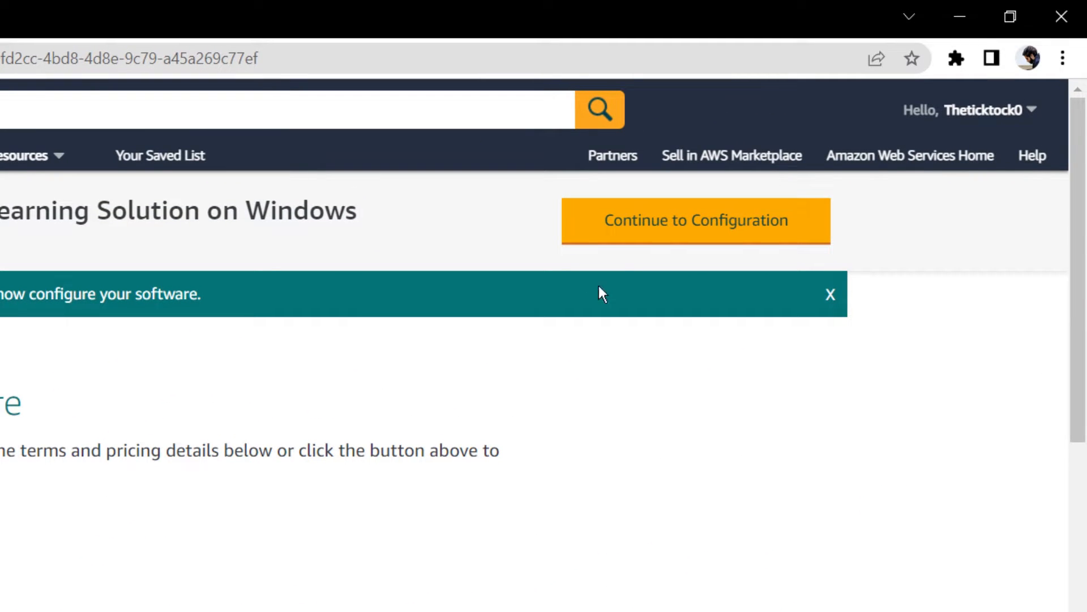
# Step: Configure the Weka Machine Learning software for the Asia Pacific (Singapore) region and continue to its launch page
pyautogui.click(637, 225)
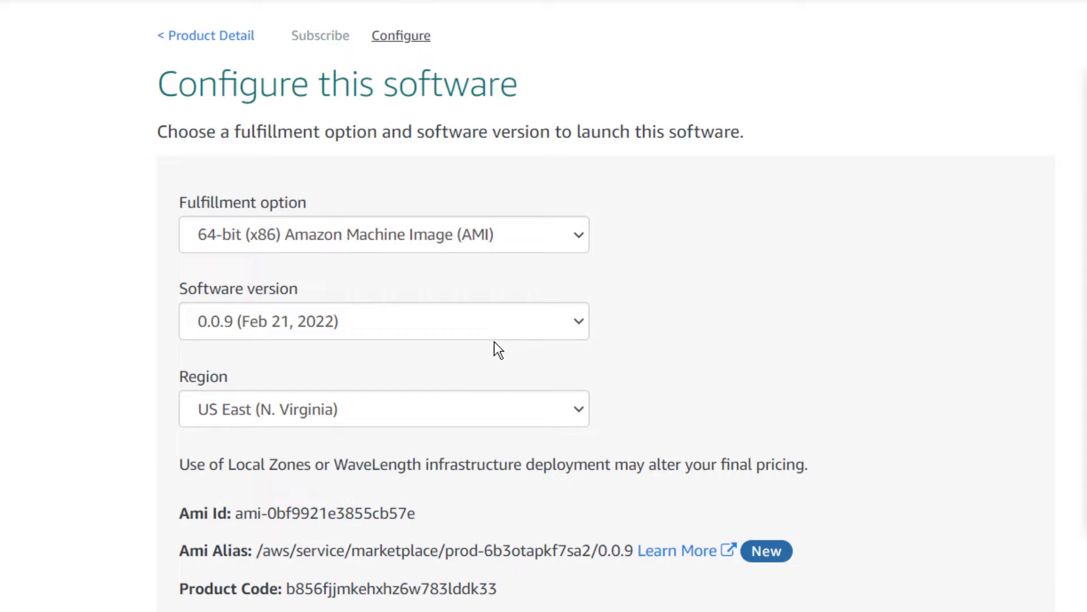
pyautogui.click(506, 407)
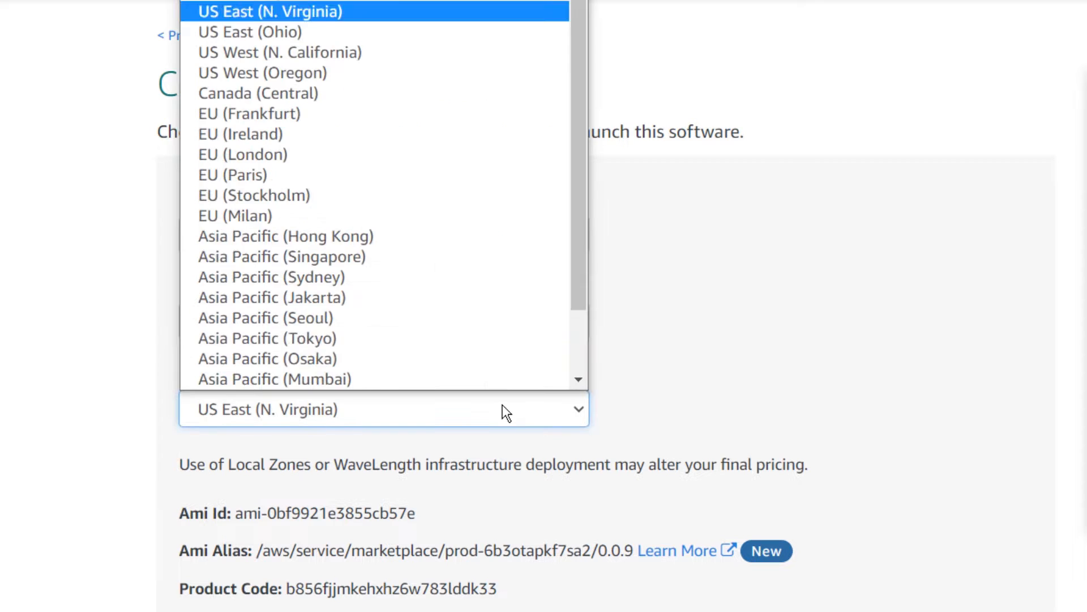
pyautogui.click(381, 276)
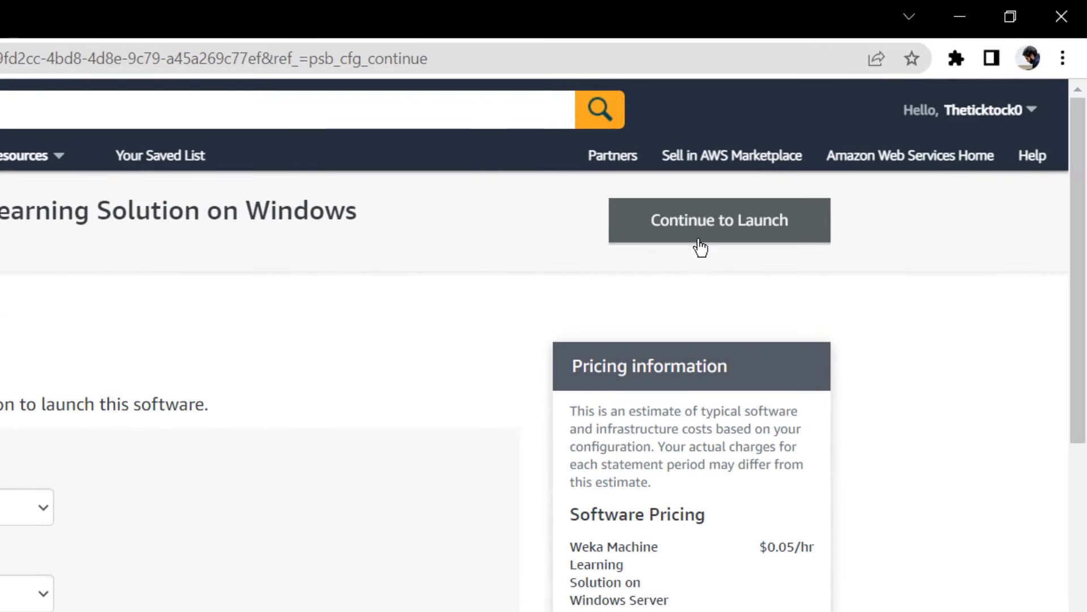
pyautogui.click(898, 134)
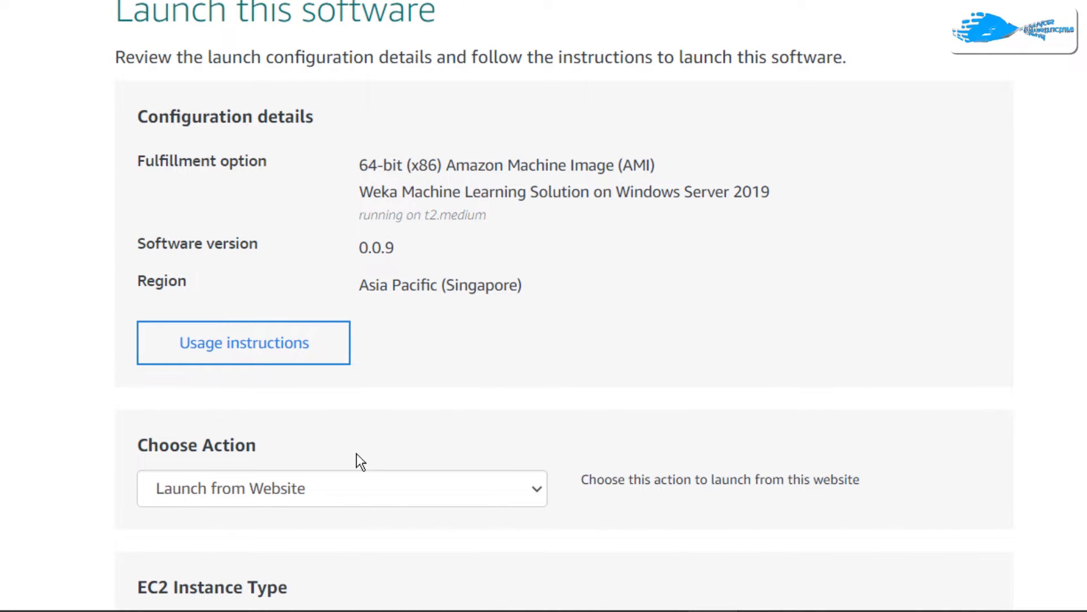
# Step: Set the launch action to Launch through EC2 and start the launch
pyautogui.click(352, 487)
pyautogui.click(451, 533)
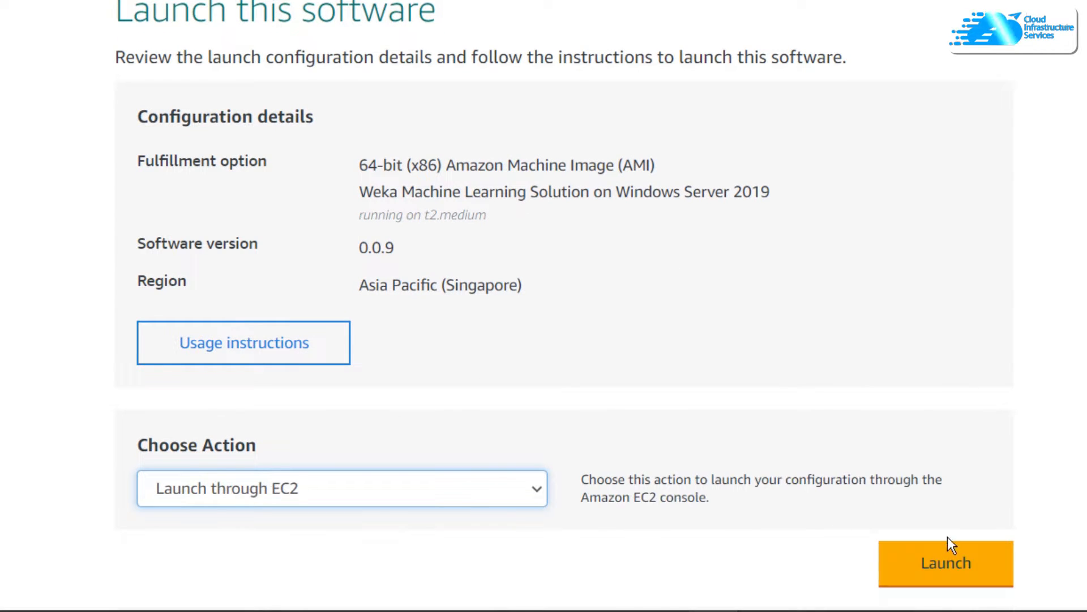
pyautogui.click(934, 560)
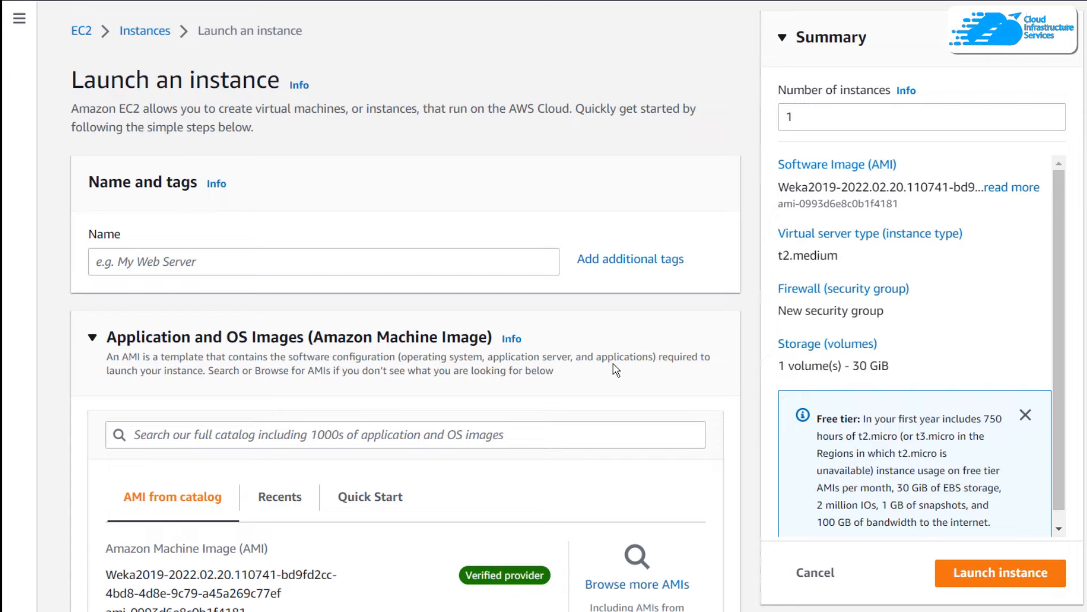
# Step: Name the instance Weka and choose the existing CIS key pair for its login
pyautogui.click(364, 267)
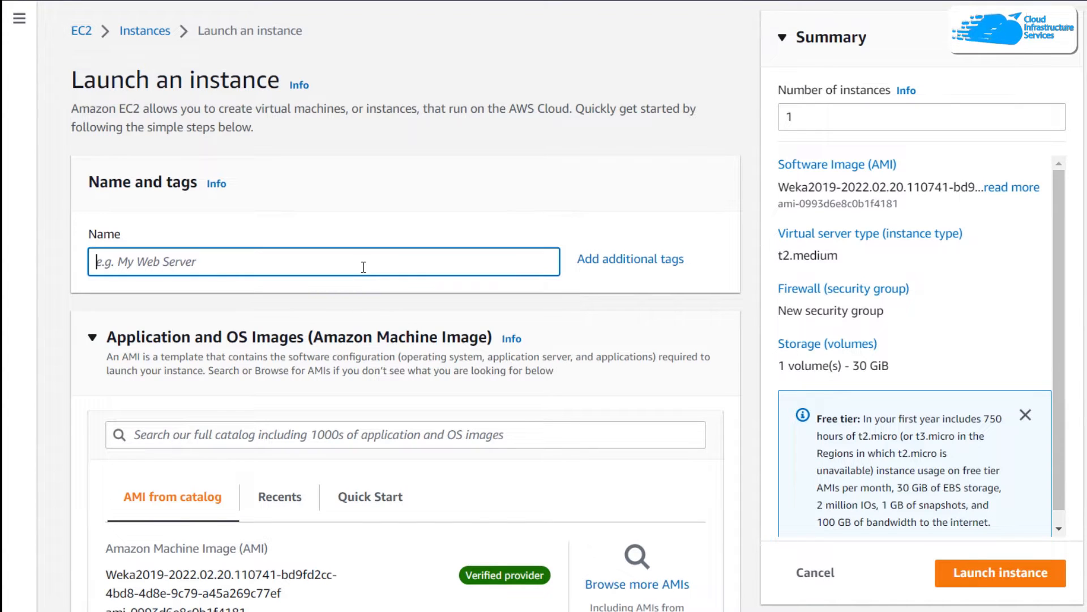
pyautogui.write('Weka')
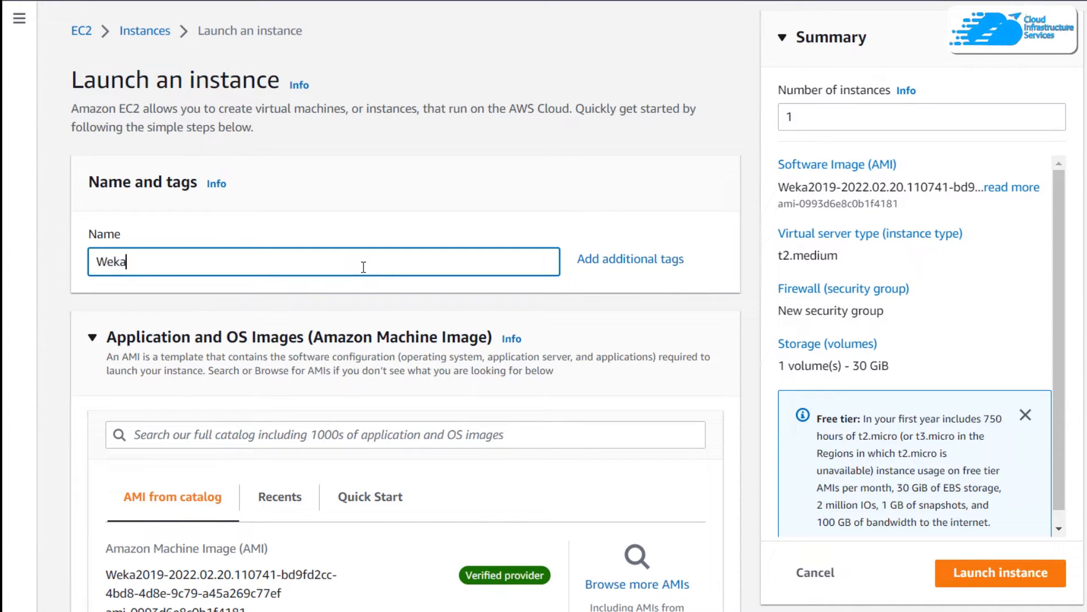
pyautogui.scroll(-2, 499, 242)
pyautogui.scroll(-5, 499, 242)
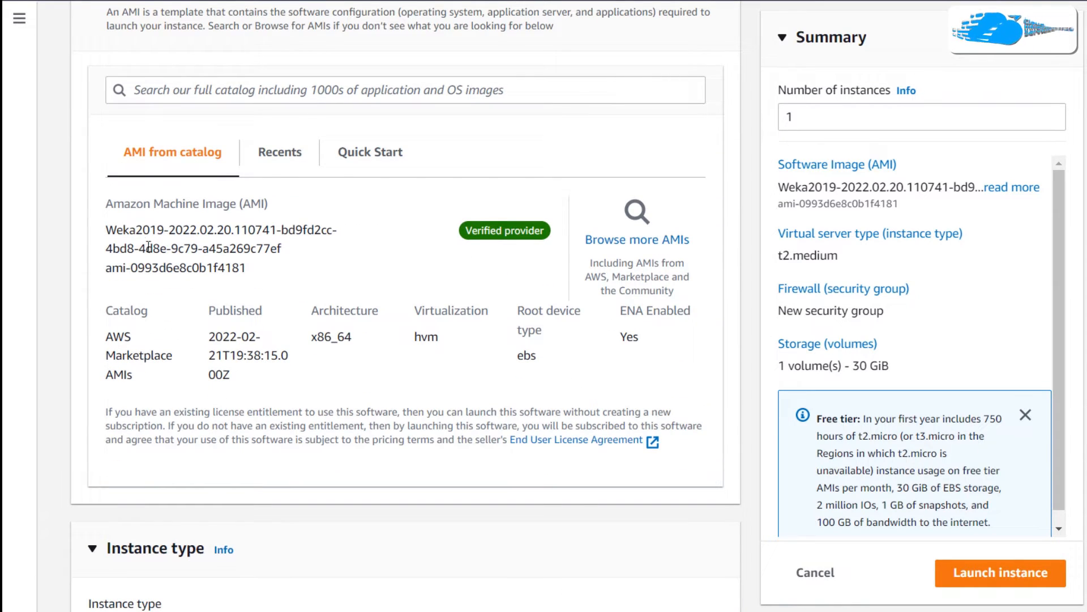
pyautogui.scroll(-5, 317, 268)
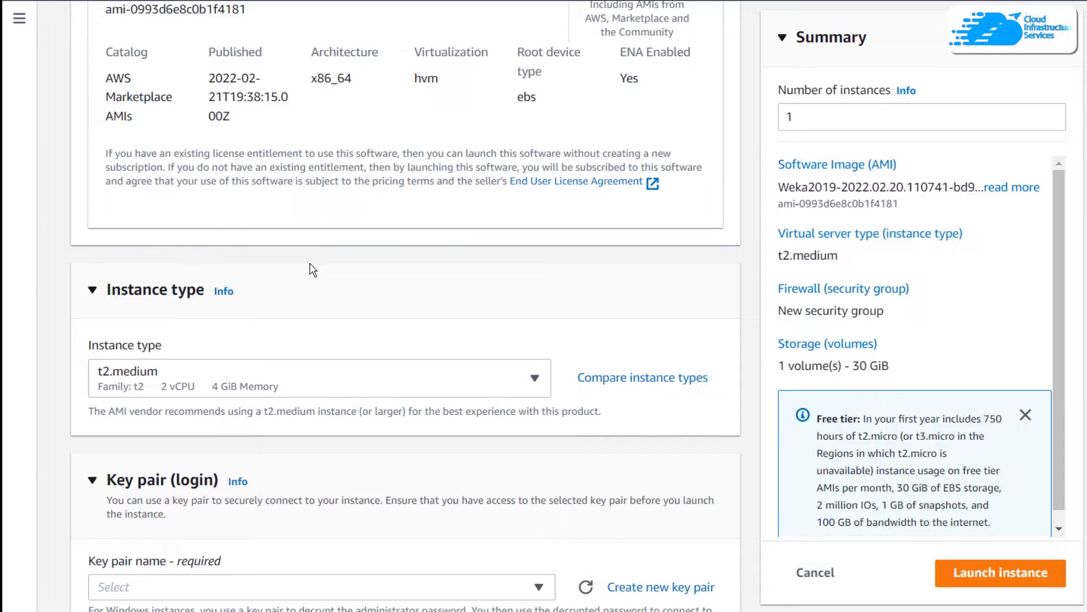
pyautogui.scroll(-2, 297, 258)
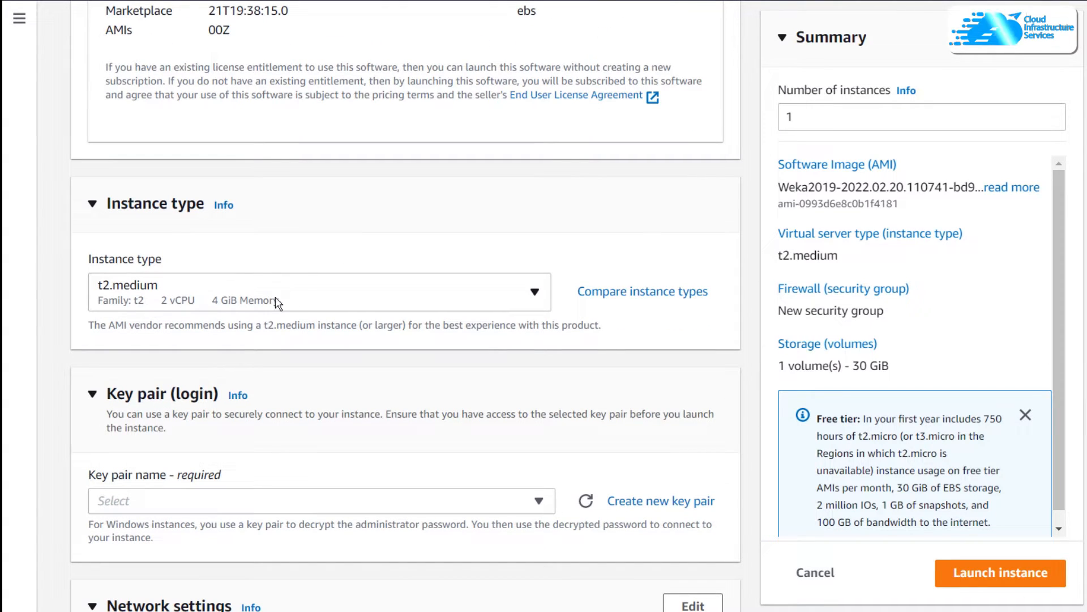
pyautogui.scroll(-4, 276, 340)
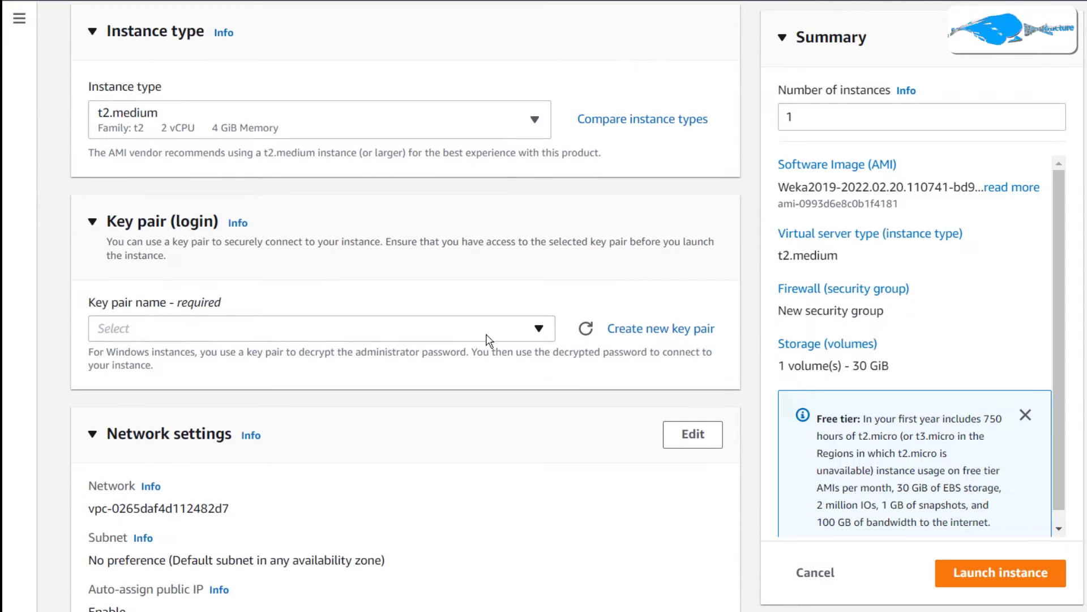
pyautogui.click(443, 335)
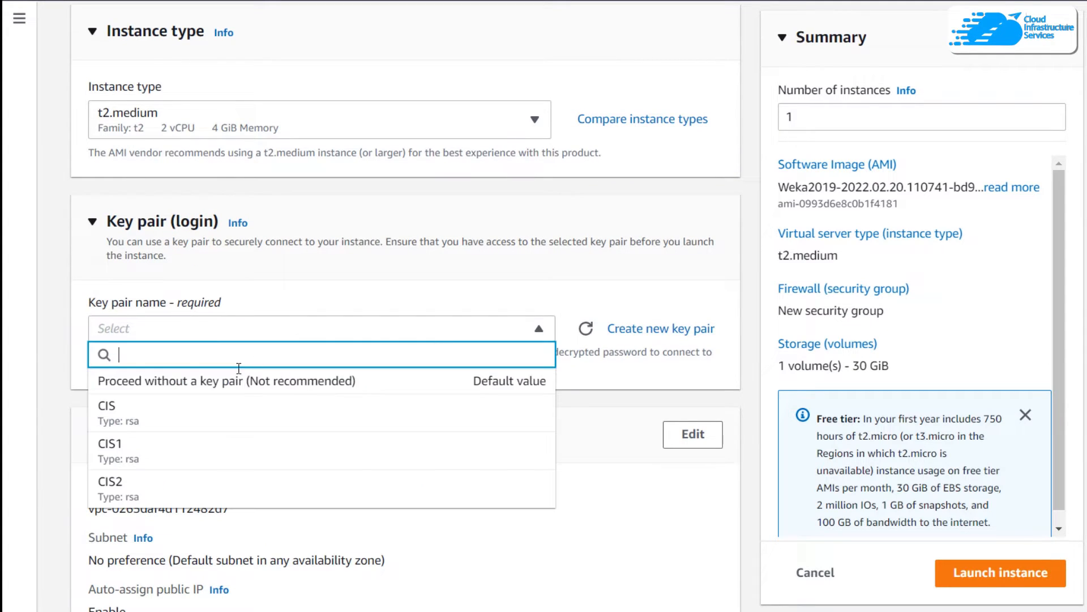
pyautogui.click(193, 414)
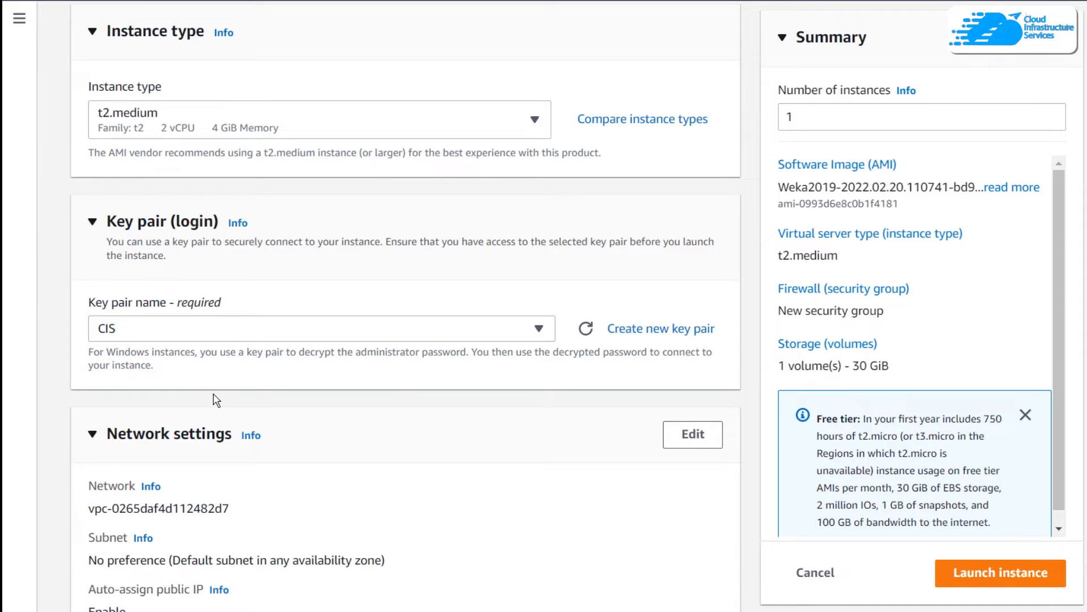
# Step: Review the network and storage settings without altering them, and launch the instance
pyautogui.scroll(-9, 210, 400)
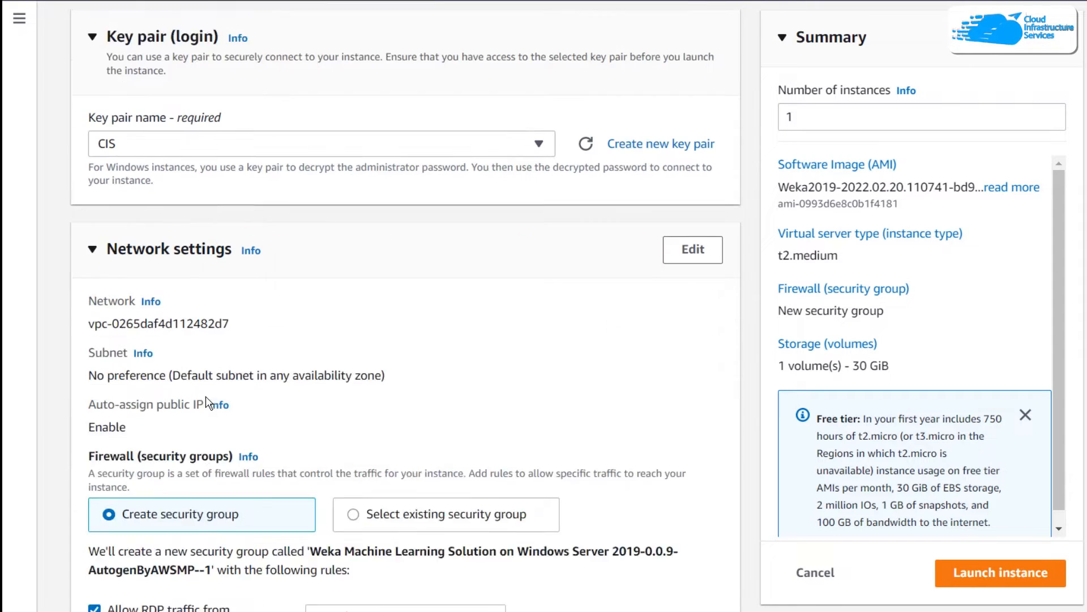
pyautogui.scroll(3, 182, 267)
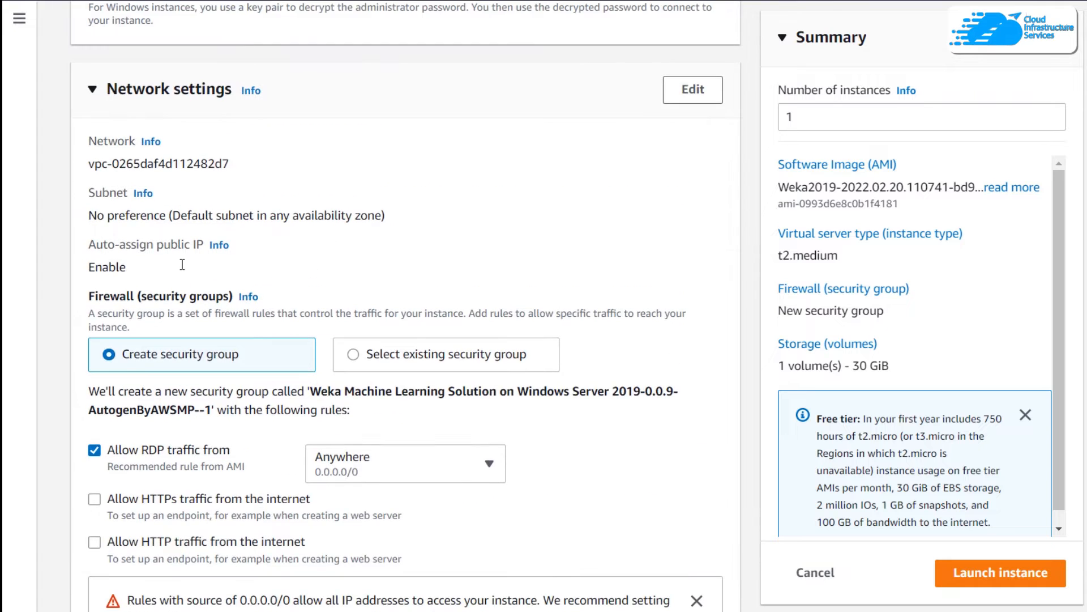
pyautogui.scroll(-3, 181, 265)
pyautogui.scroll(-3, 571, 298)
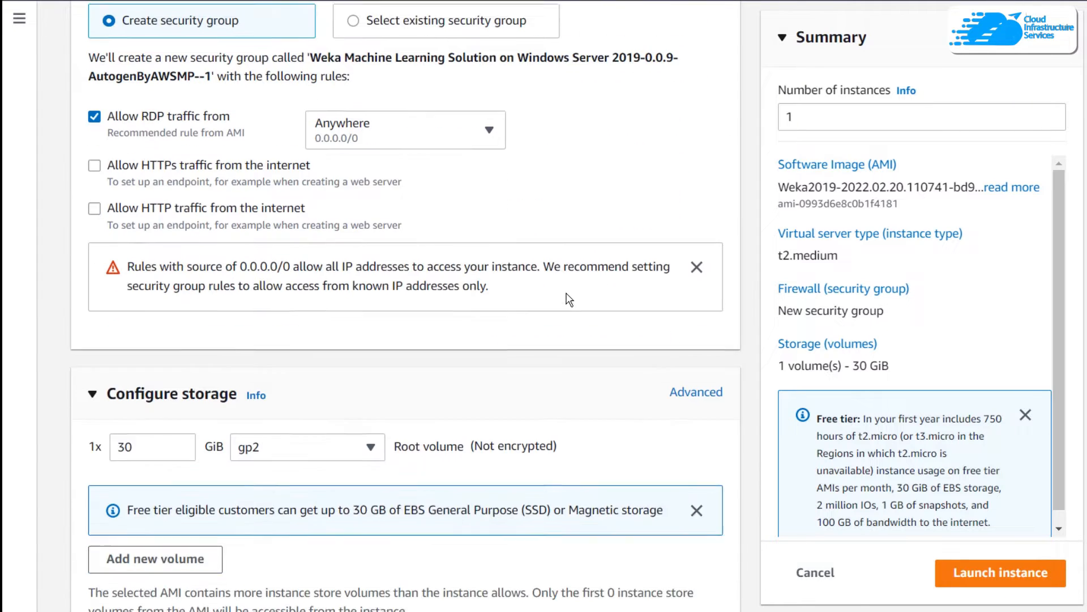
pyautogui.scroll(-2, 600, 318)
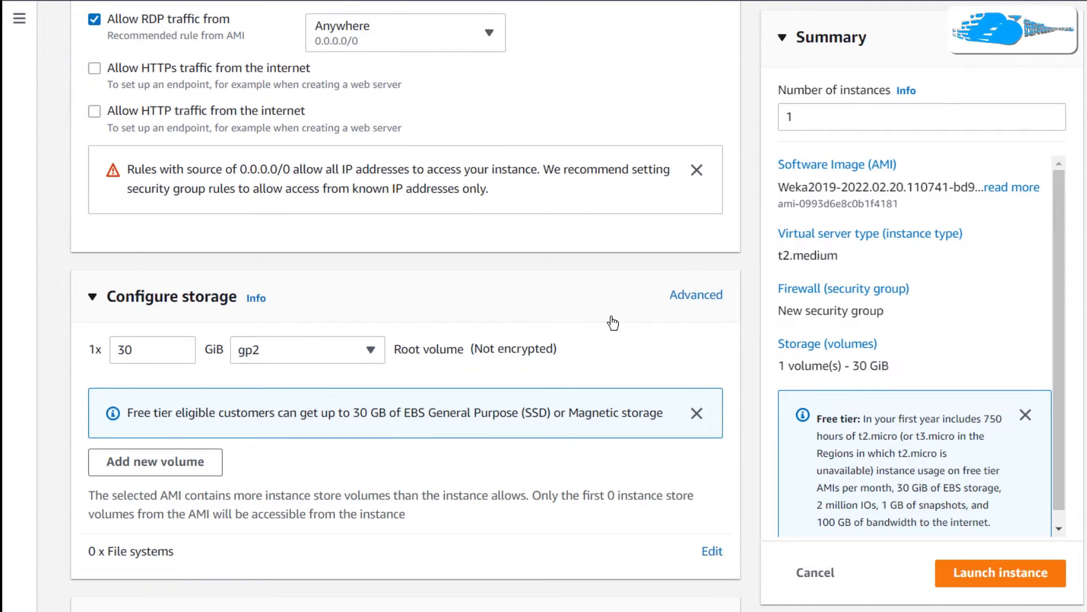
pyautogui.scroll(-1, 614, 320)
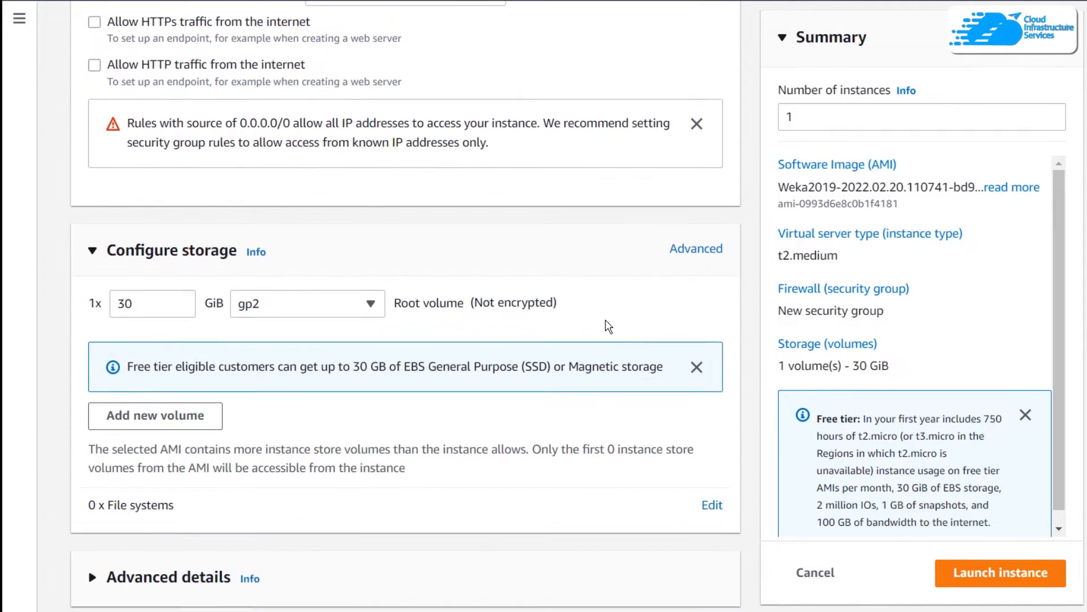
pyautogui.click(968, 572)
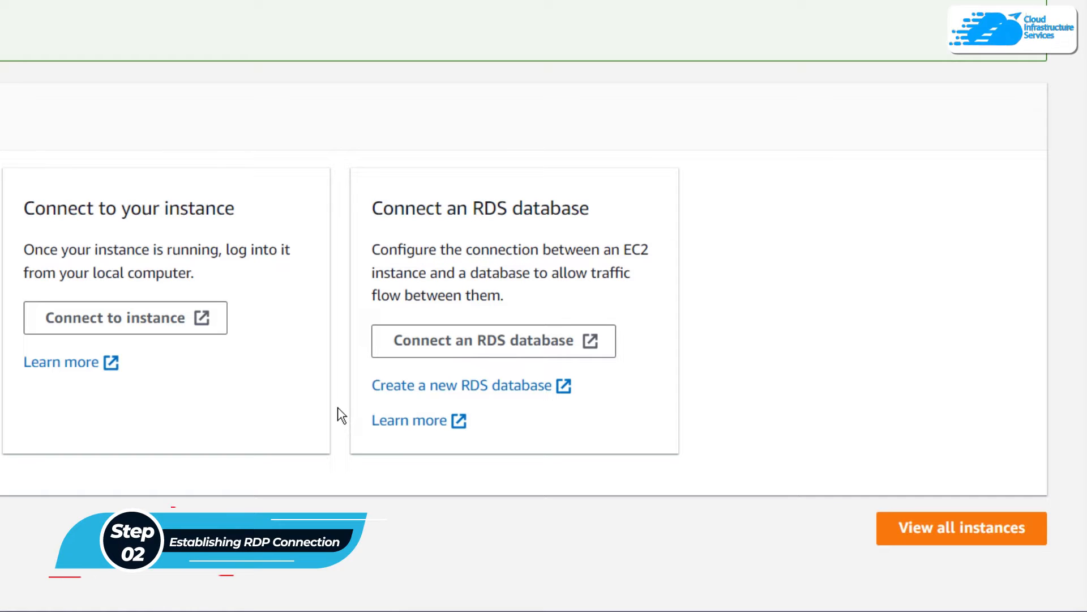
# Step: Go to the list of all instances and open the RDP client connection details of the Weka instance
pyautogui.click(910, 532)
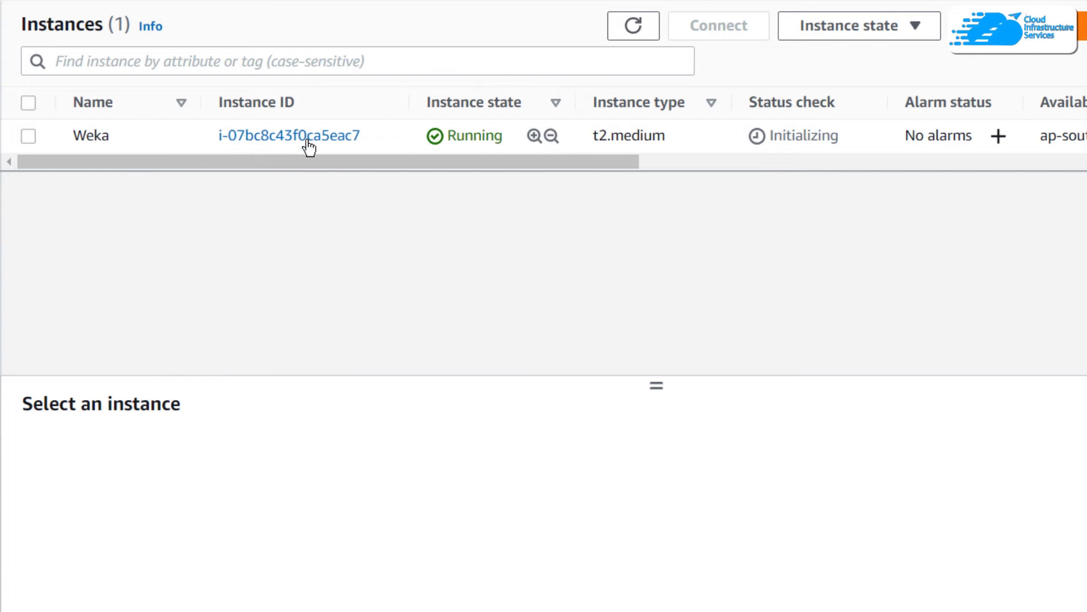
pyautogui.rightClick(704, 135)
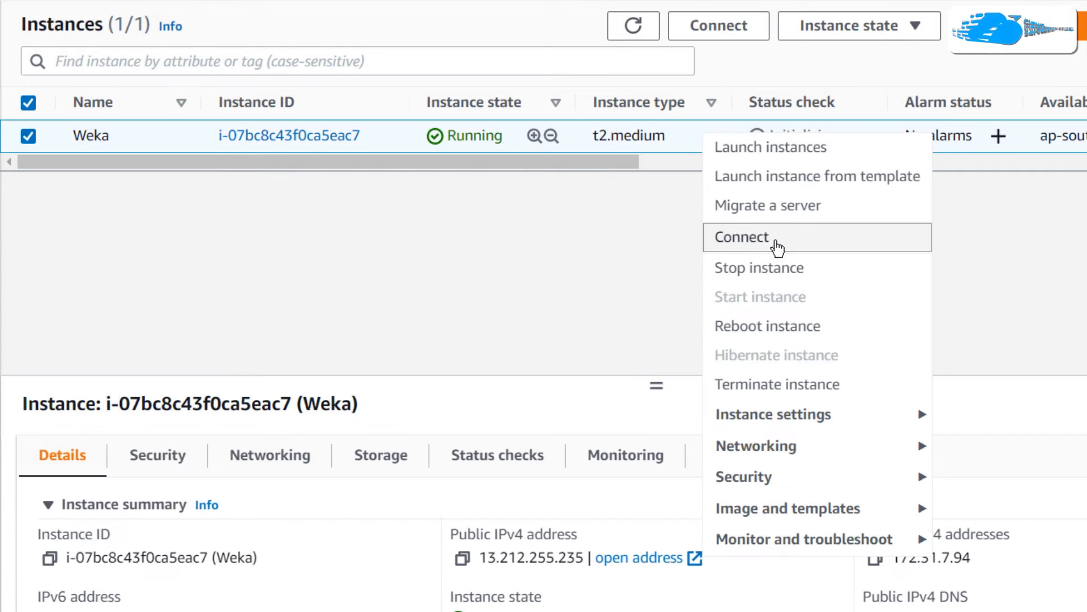
pyautogui.click(760, 208)
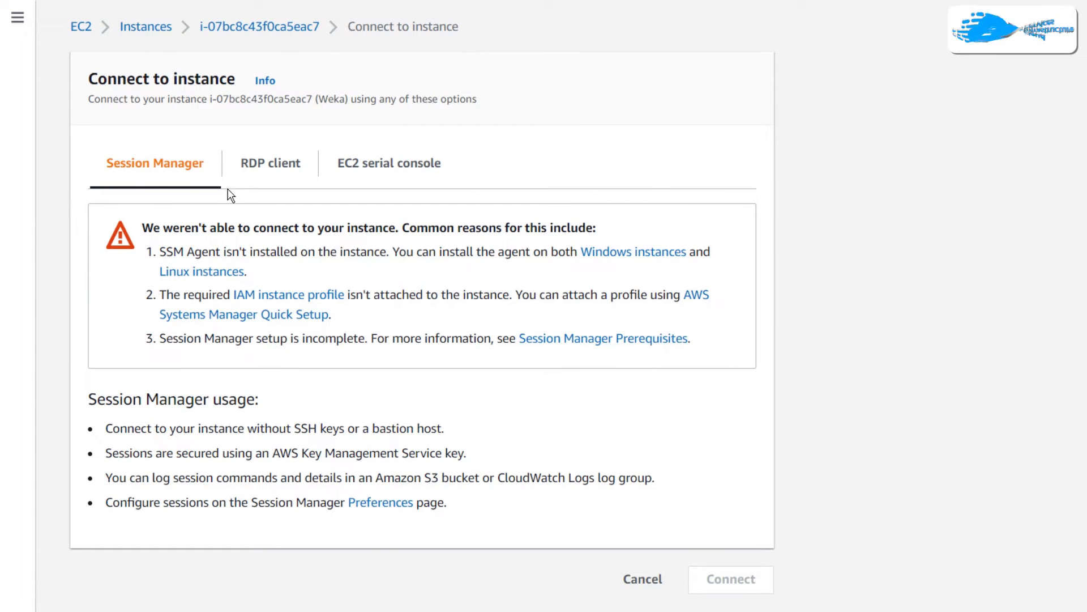
pyautogui.click(248, 170)
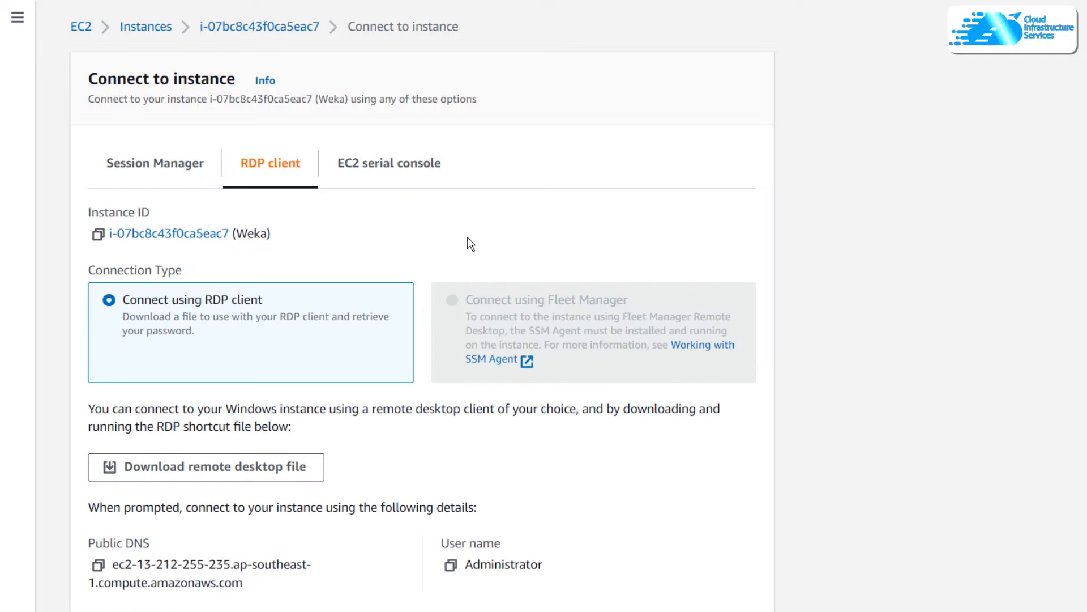
# Step: Retrieve the instance's Windows administrator password by loading the CIS.pem key pair file and decrypting the password
pyautogui.scroll(-3, 503, 243)
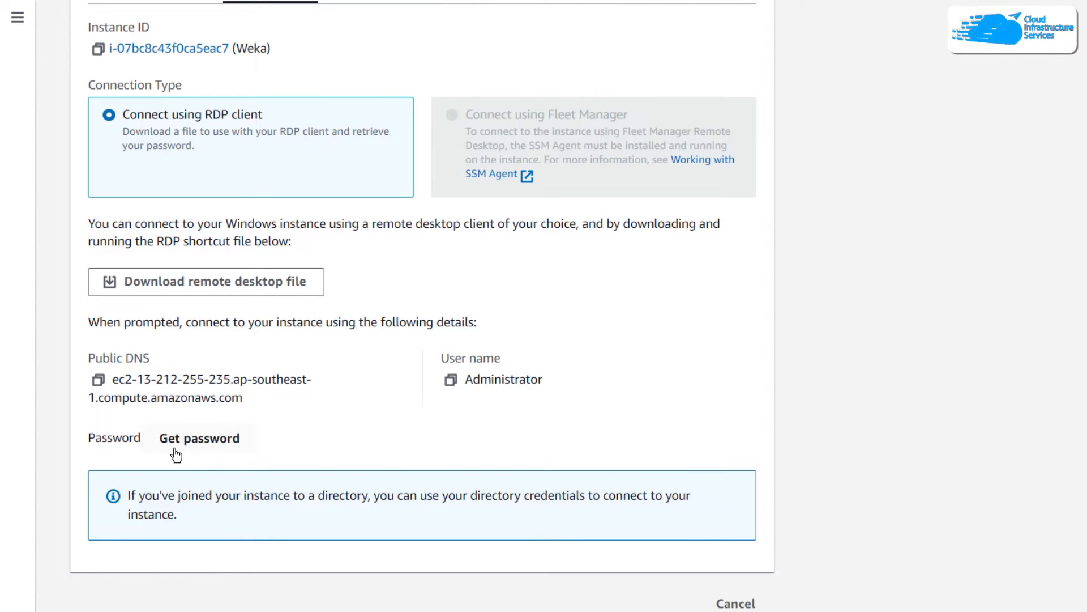
pyautogui.click(205, 441)
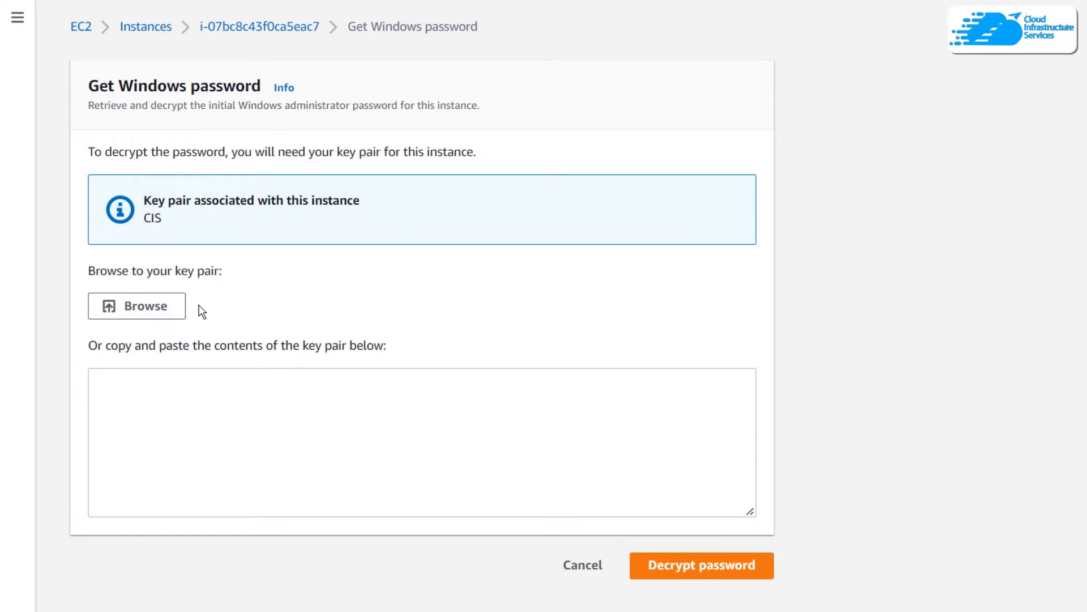
pyautogui.click(150, 308)
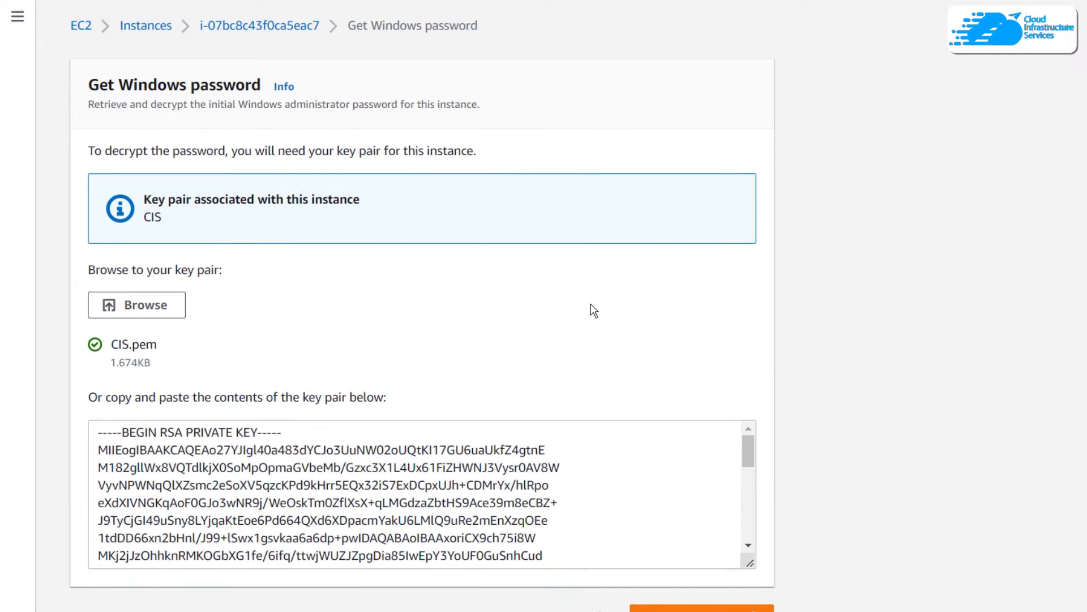
pyautogui.scroll(-1, 592, 283)
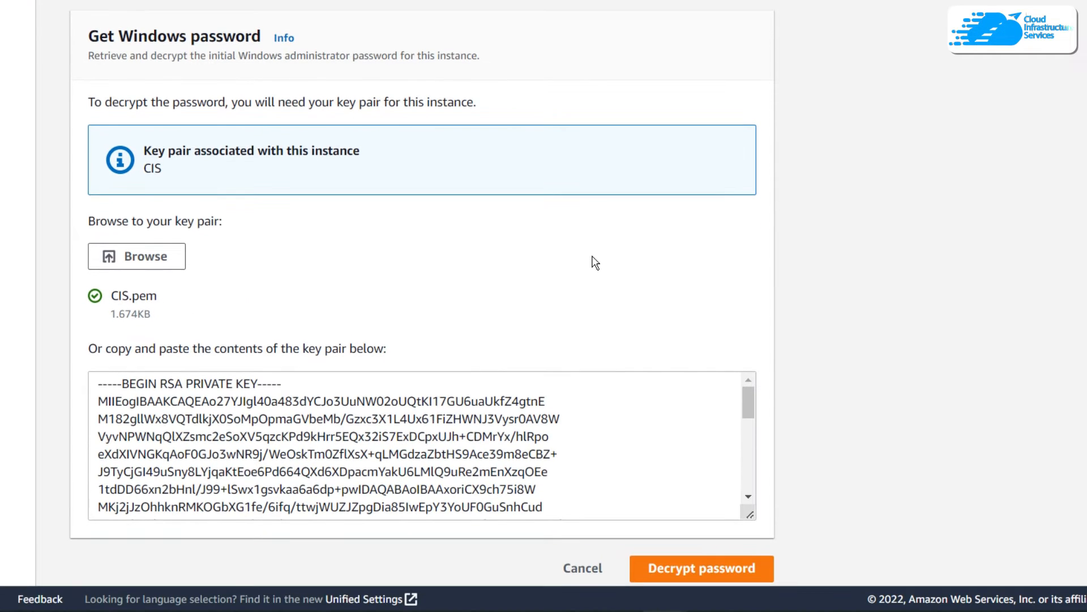
pyautogui.scroll(-5, 598, 433)
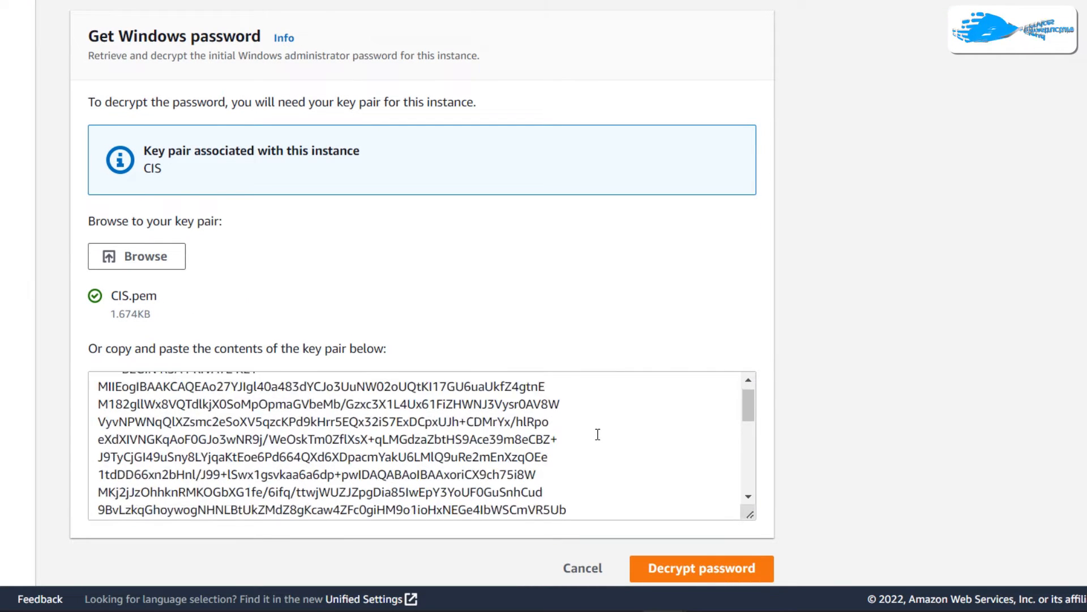
pyautogui.click(691, 571)
pyautogui.scroll(-5, 408, 318)
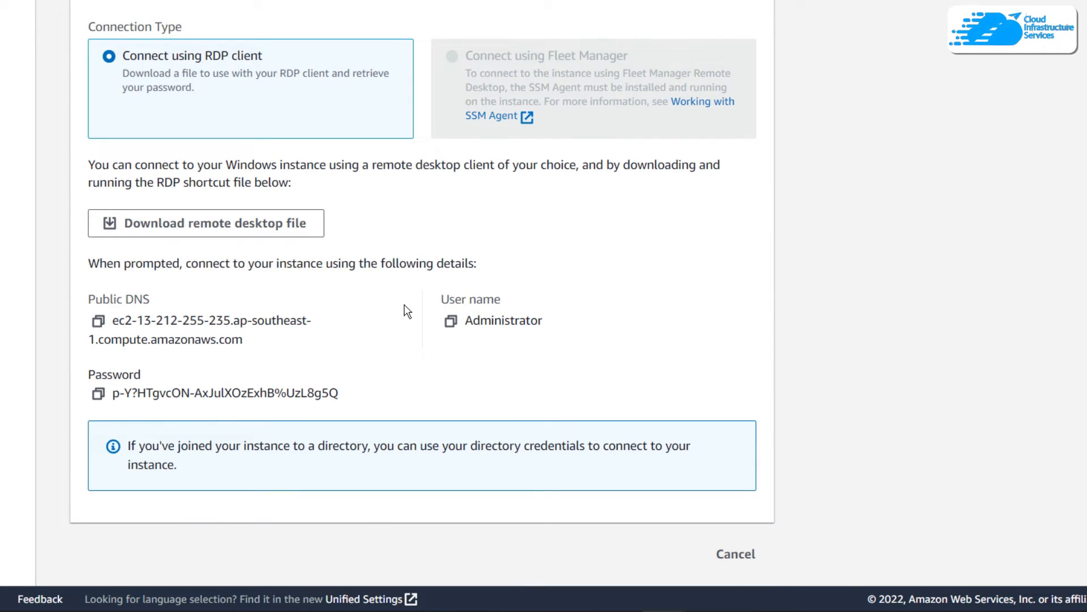
# Step: Switch to Remote Desktop Connection and enter the instance's copied public DNS as the computer to connect to
pyautogui.press('super')
pyautogui.write('re')
pyautogui.press('Return')
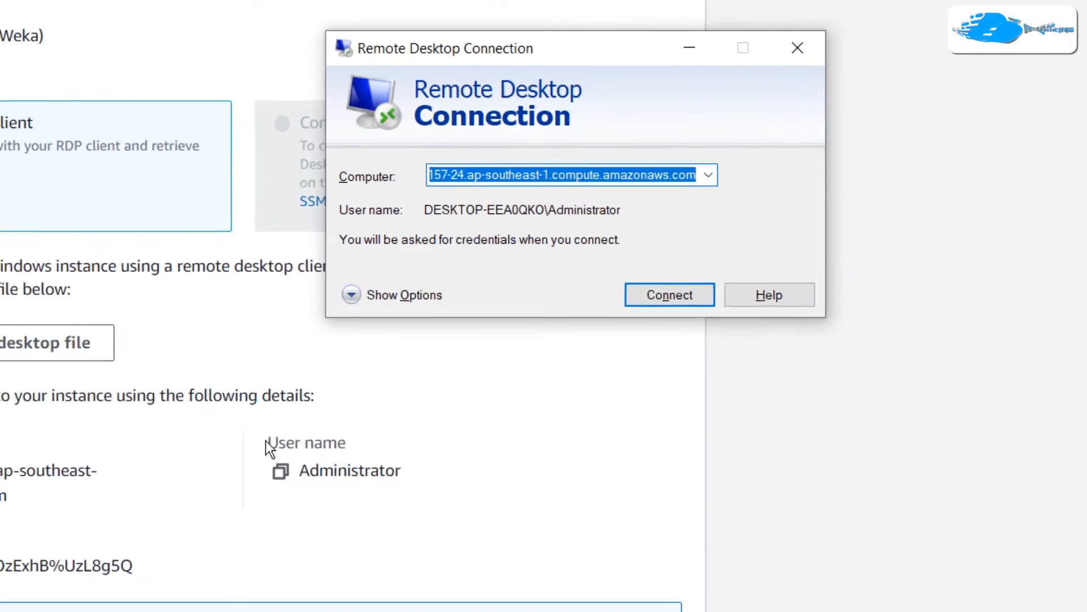
pyautogui.press('BackSpace')
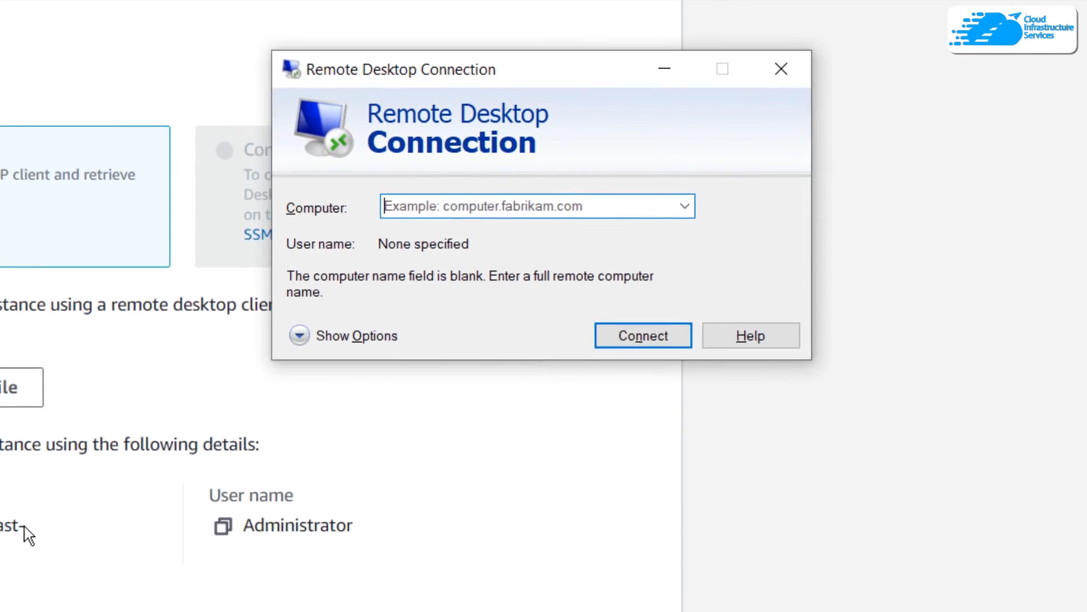
pyautogui.click(34, 401)
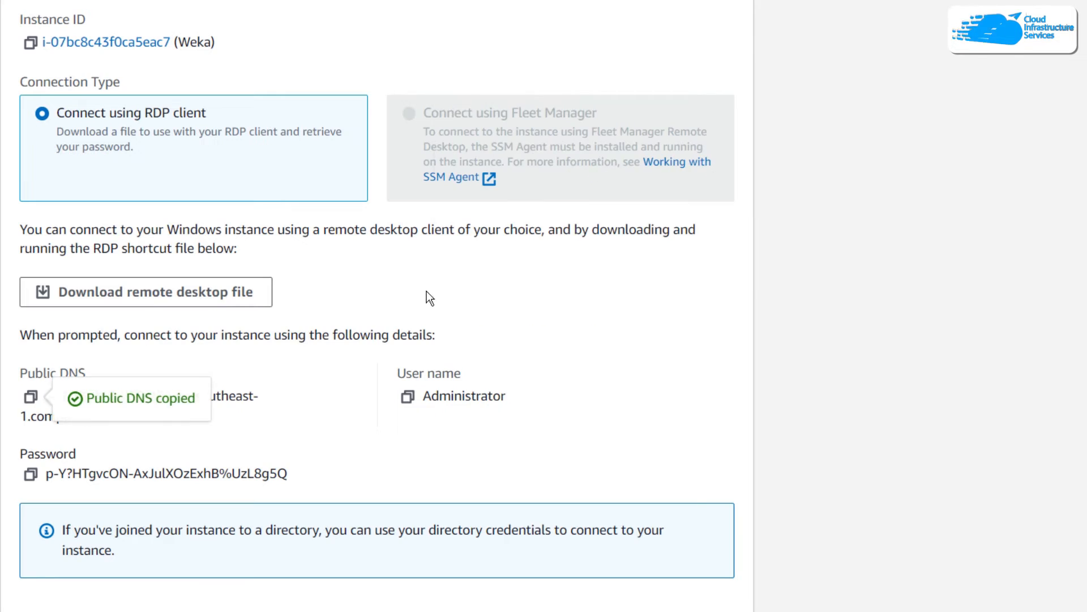
pyautogui.hotkey('alt', 'Tab')
pyautogui.hotkey('ctrl', 'v')
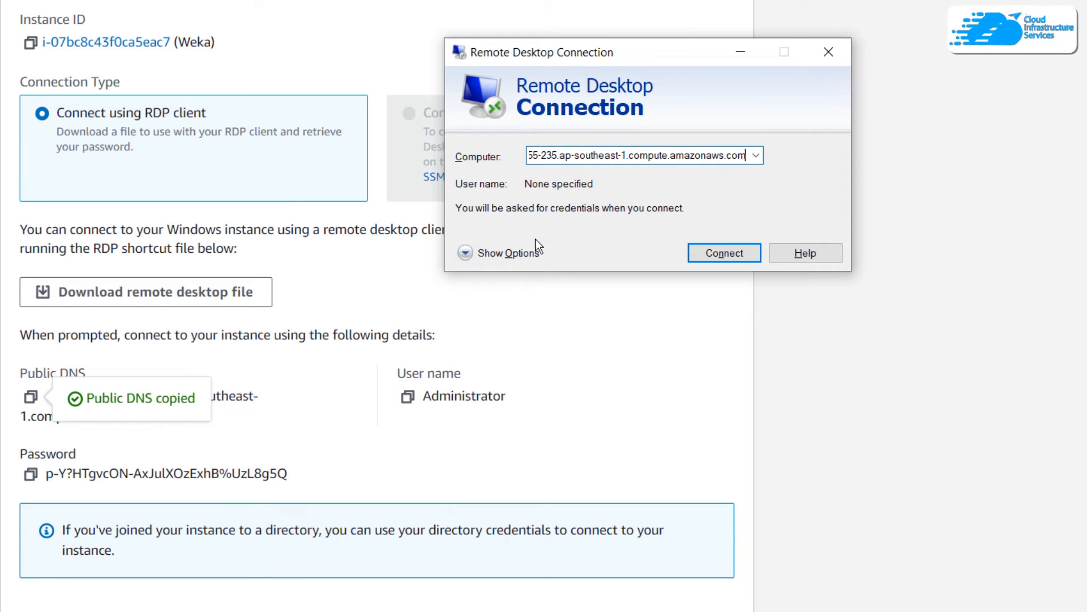
# Step: Expand the connection options, enter the user name Administrator copied from the instance's connection details, and start the remote connection
pyautogui.click(504, 253)
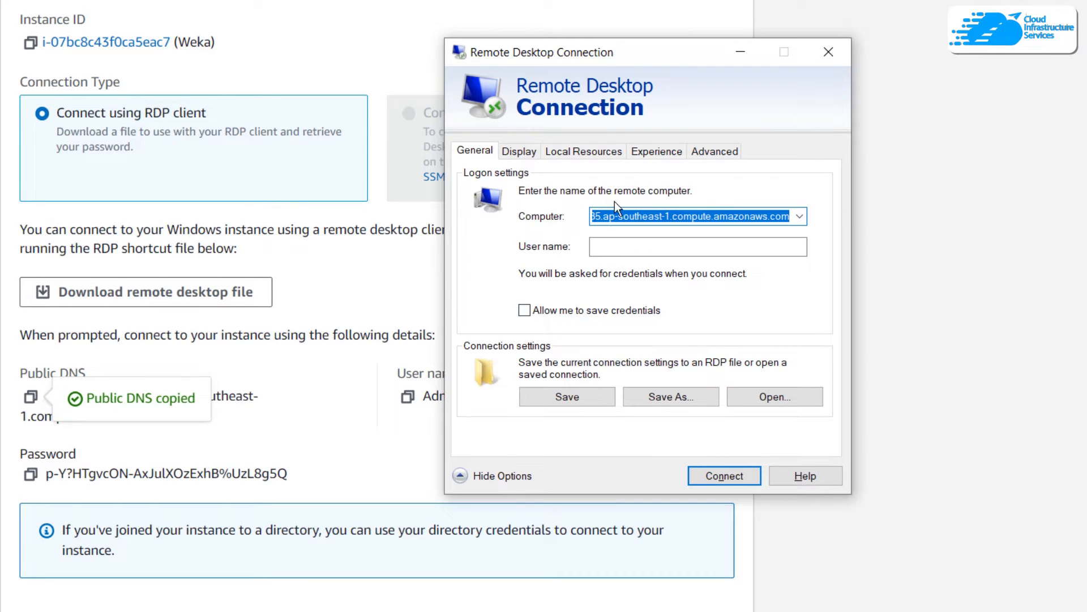
pyautogui.moveTo(671, 53); pyautogui.dragTo(788, 46)
pyautogui.click(407, 396)
pyautogui.hotkey('alt', 'Tab')
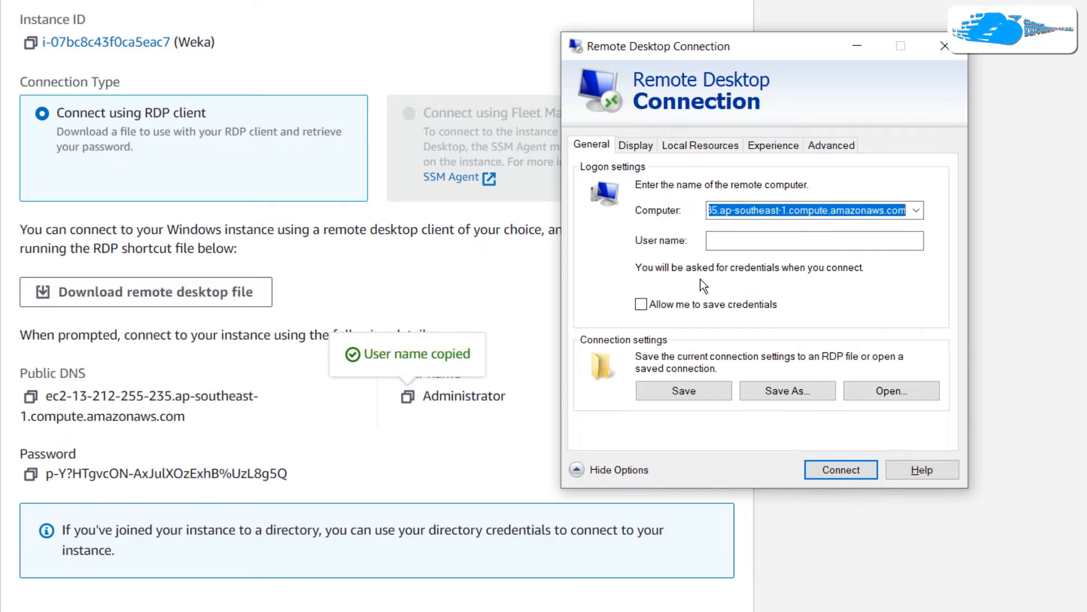
pyautogui.click(740, 241)
pyautogui.hotkey('ctrl', 'v')
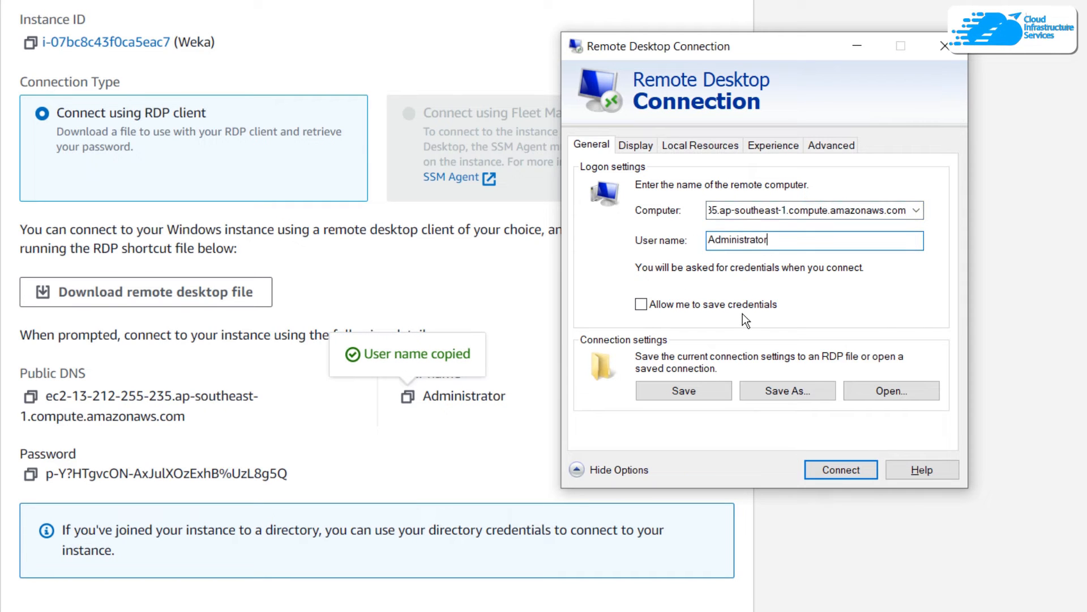
pyautogui.click(824, 468)
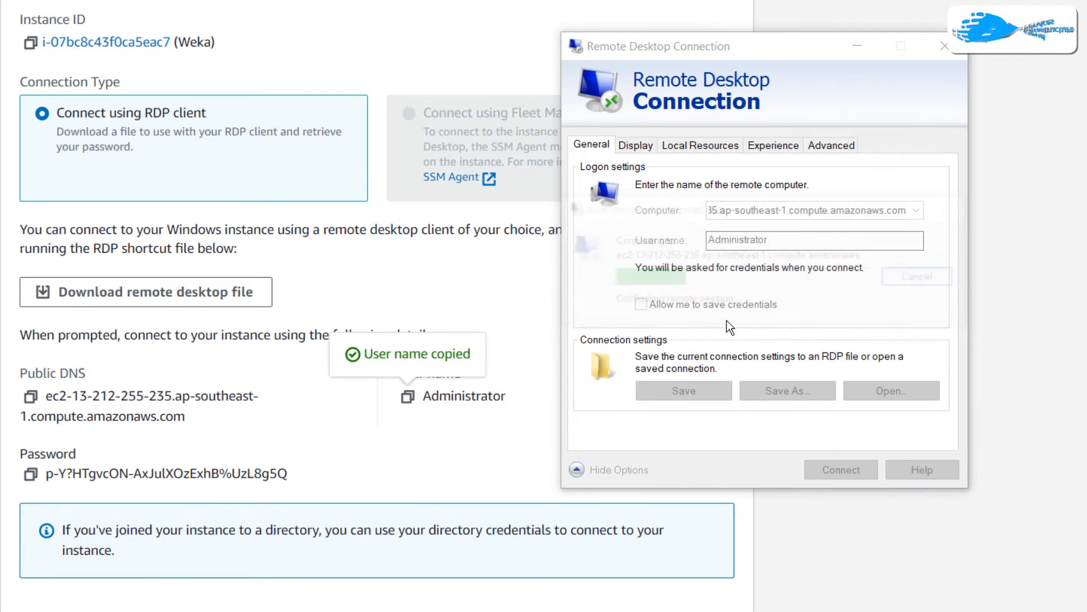
# Step: Authenticate with the administrator password copied from the instance's connection details, and accept the remote computer's unverified certificate
pyautogui.click(33, 477)
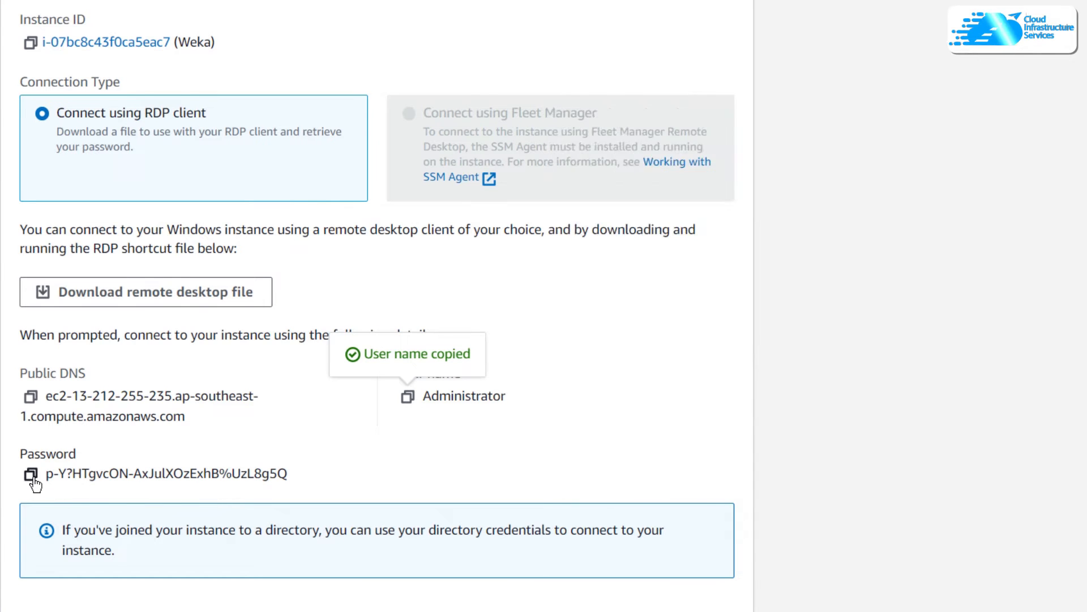
pyautogui.click(32, 477)
pyautogui.hotkey('alt', 'Tab')
pyautogui.hotkey('ctrl', 'v')
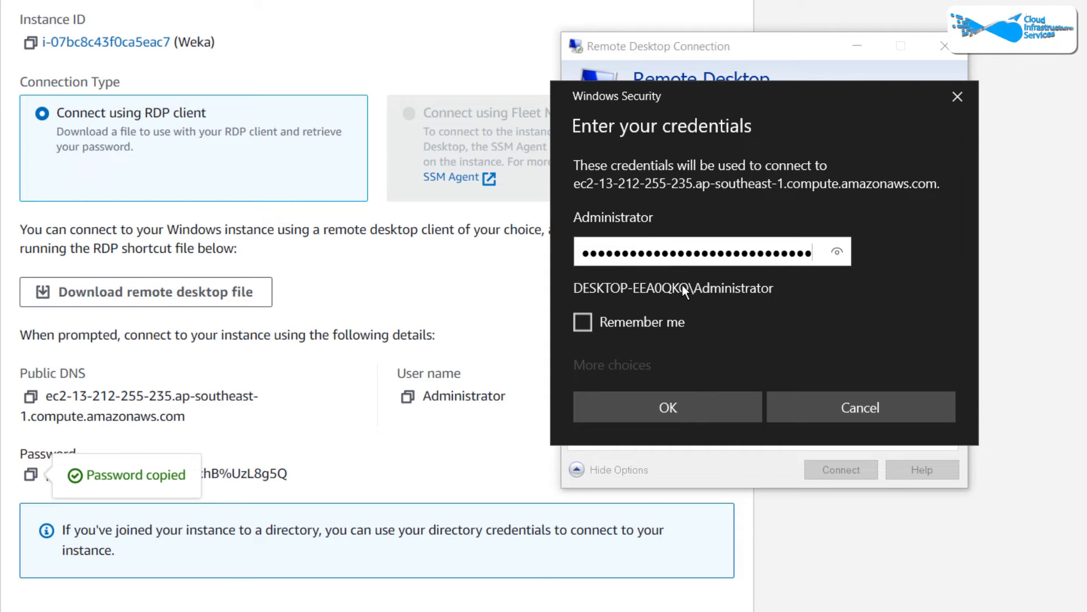
pyautogui.click(688, 409)
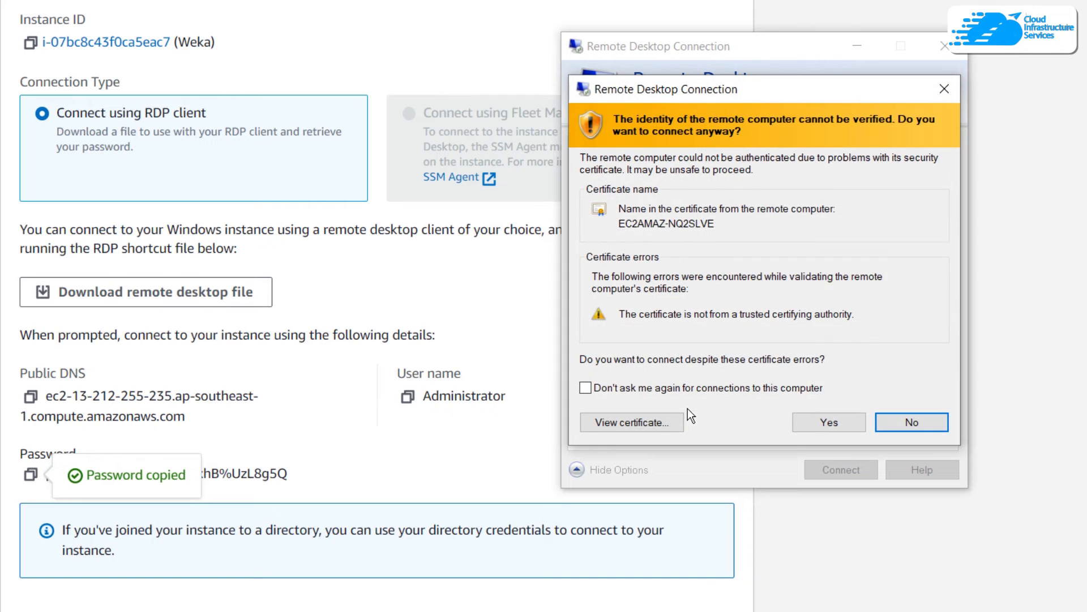
pyautogui.click(836, 418)
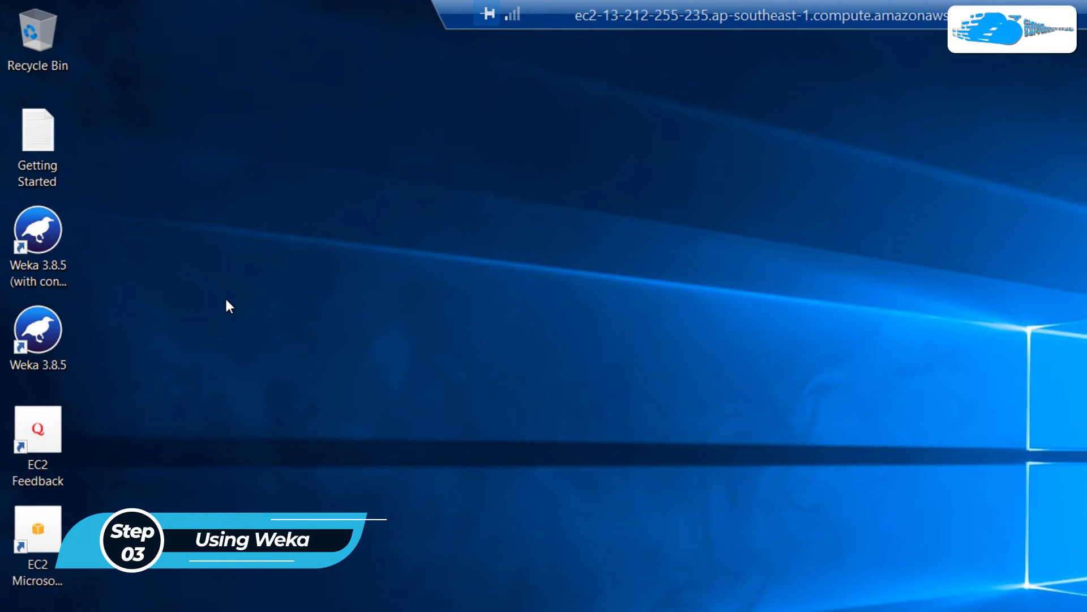
# Step: Launch Weka 3.8.5 on the remote desktop and open its Explorer application, moving the windows into clear view
pyautogui.doubleClick(41, 333)
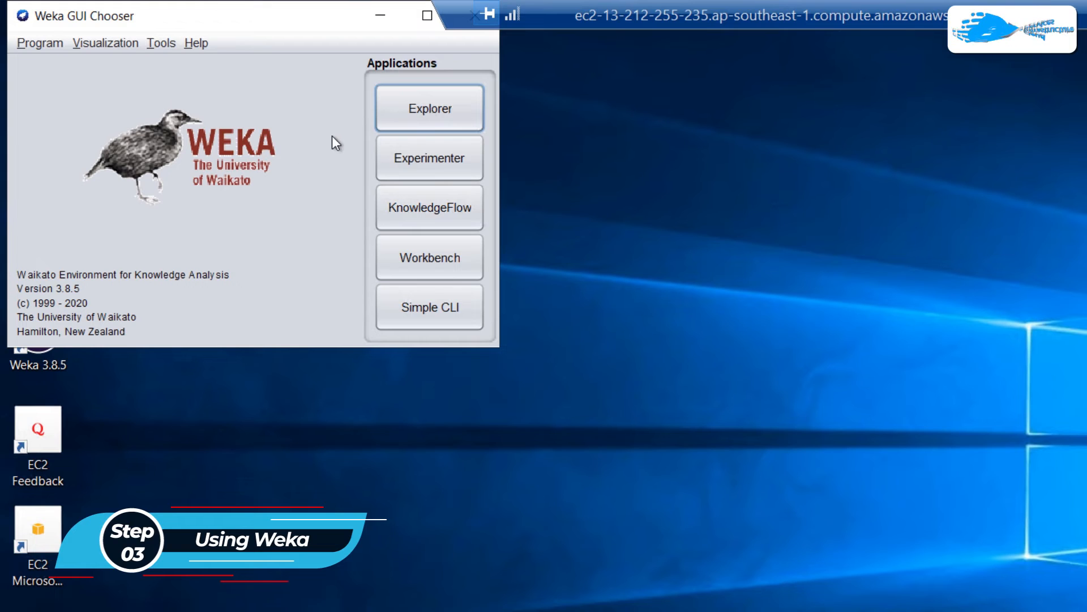
pyautogui.moveTo(296, 22); pyautogui.dragTo(495, 117)
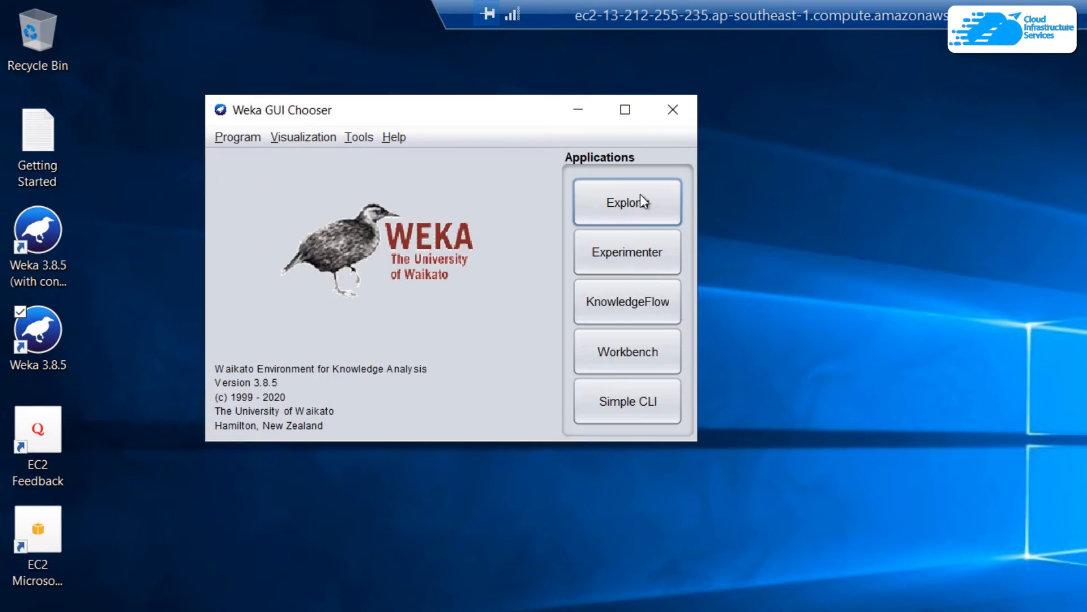
pyautogui.moveTo(640, 194); pyautogui.dragTo(771, 222)
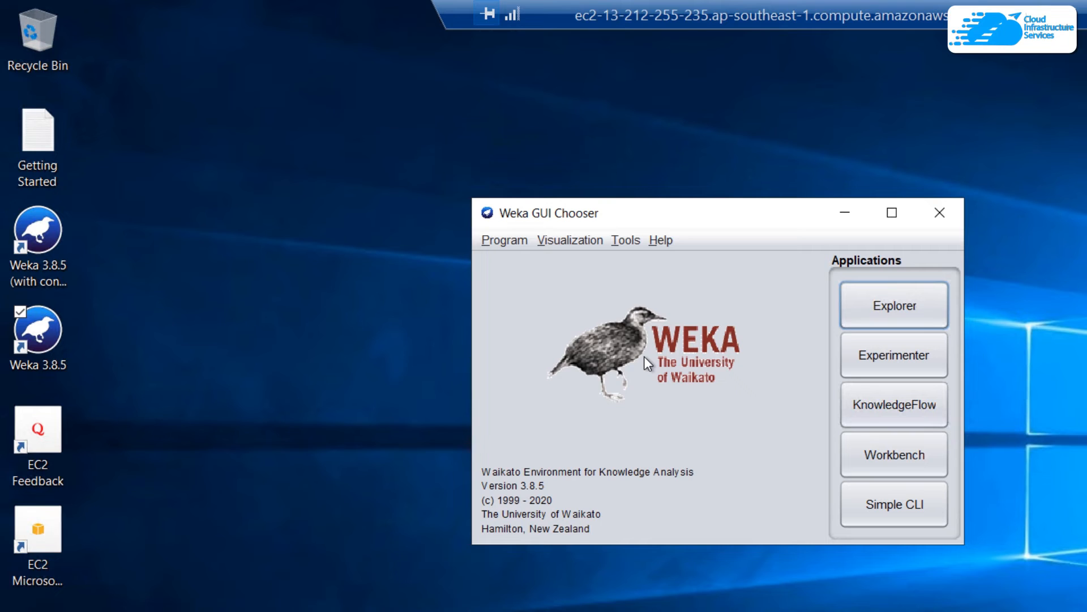
pyautogui.click(872, 307)
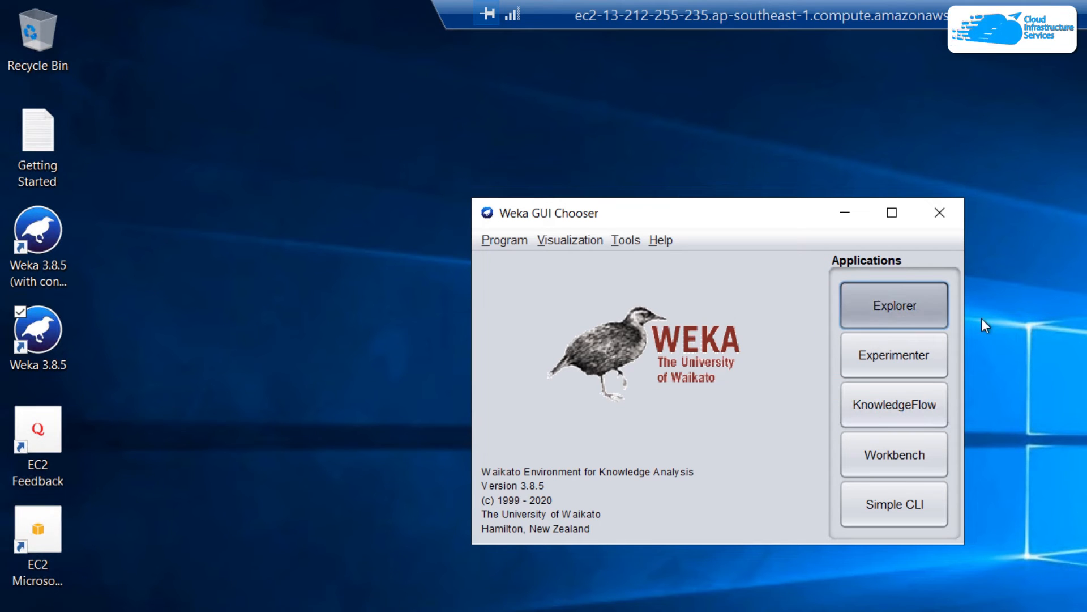
pyautogui.moveTo(419, 26); pyautogui.dragTo(225, 67)
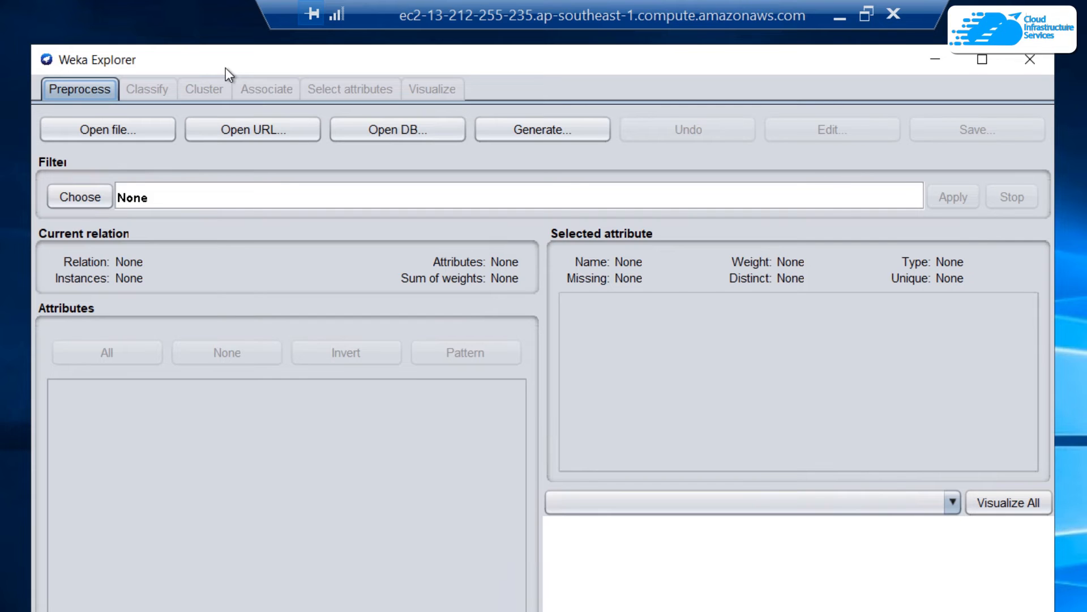